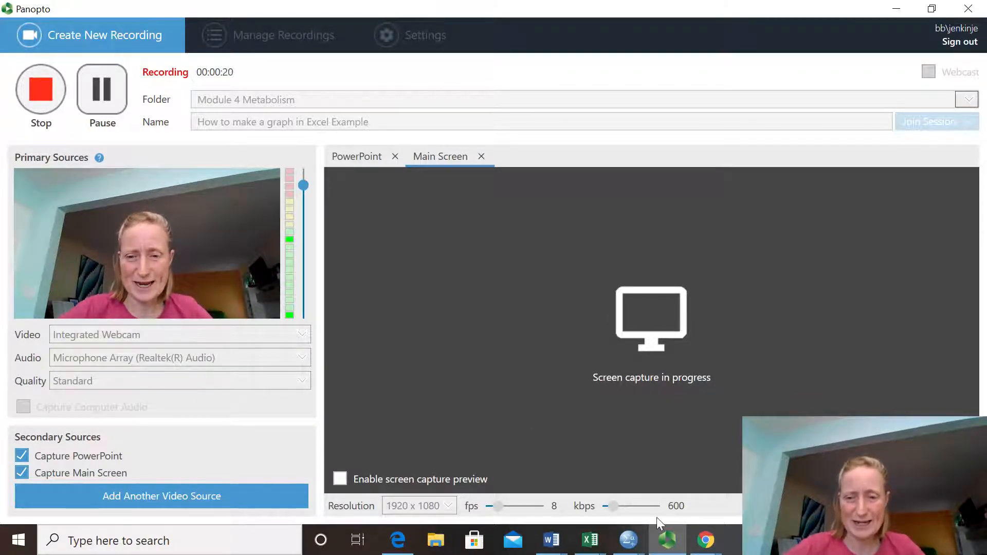
Step: Switch to the Book1 workbook in Excel and review the temperature and mean glucose concentration data and their column headings
{"action": "mouse_move", "coordinate": [594, 549]}
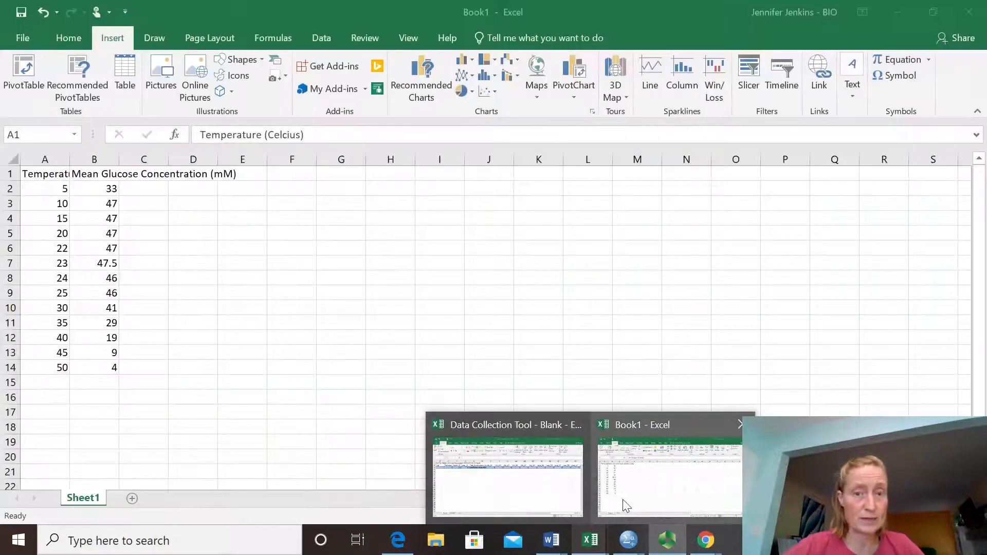
{"action": "left_click", "coordinate": [626, 506]}
{"action": "key", "text": "ctrl+a"}
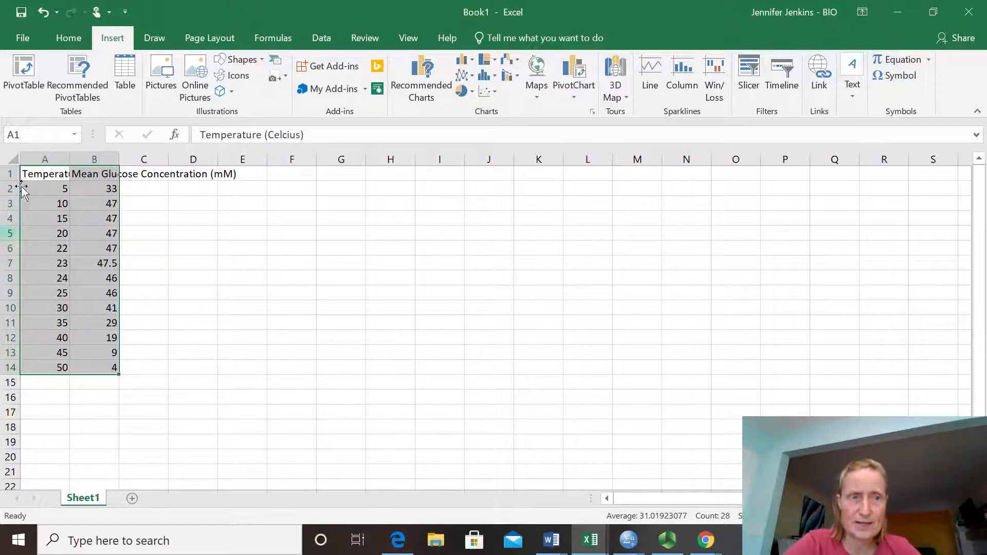
{"action": "left_click", "coordinate": [45, 177]}
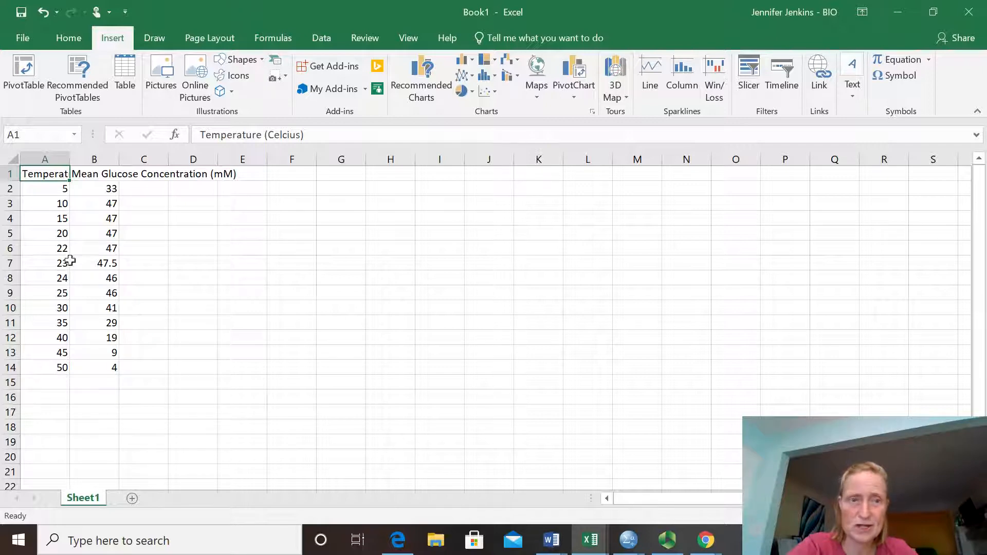
{"action": "left_click", "coordinate": [89, 178]}
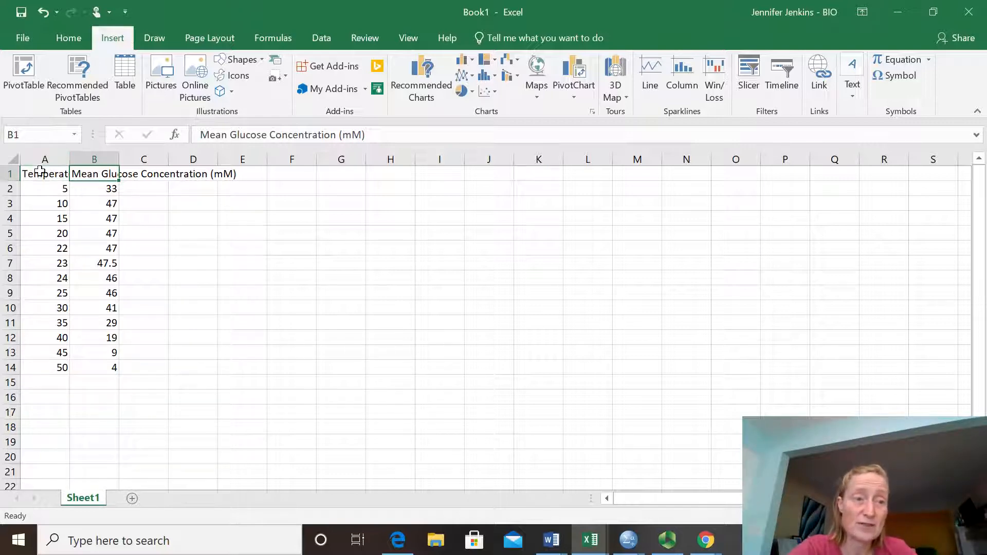
{"action": "left_click_drag", "start_coordinate": [40, 175], "coordinate": [98, 288]}
{"action": "left_click_drag", "start_coordinate": [94, 308], "coordinate": [94, 370]}
{"action": "left_click", "coordinate": [220, 365]}
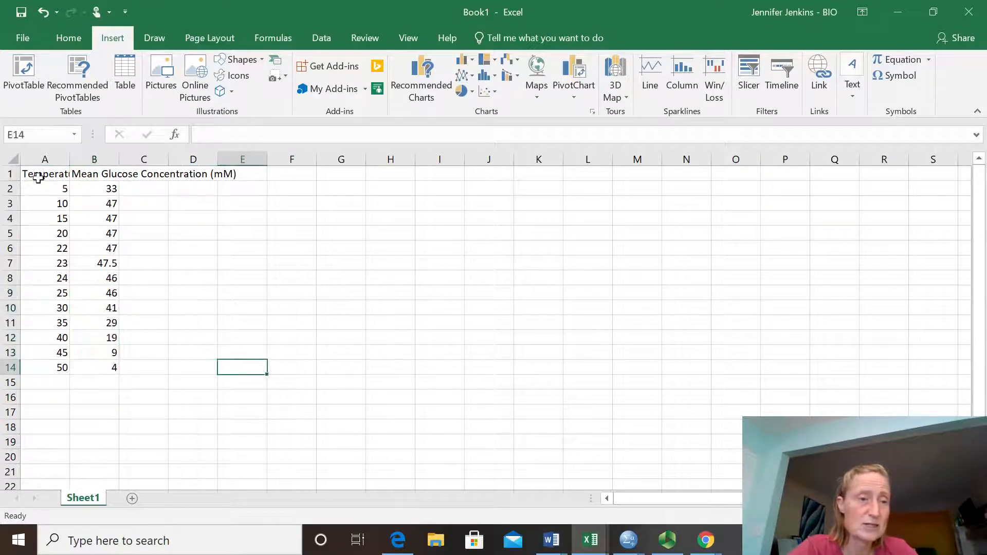
Step: Insert a scatter chart with smooth lines and markers from the temperature and glucose data in A1:B14
{"action": "left_click_drag", "start_coordinate": [39, 174], "coordinate": [115, 375]}
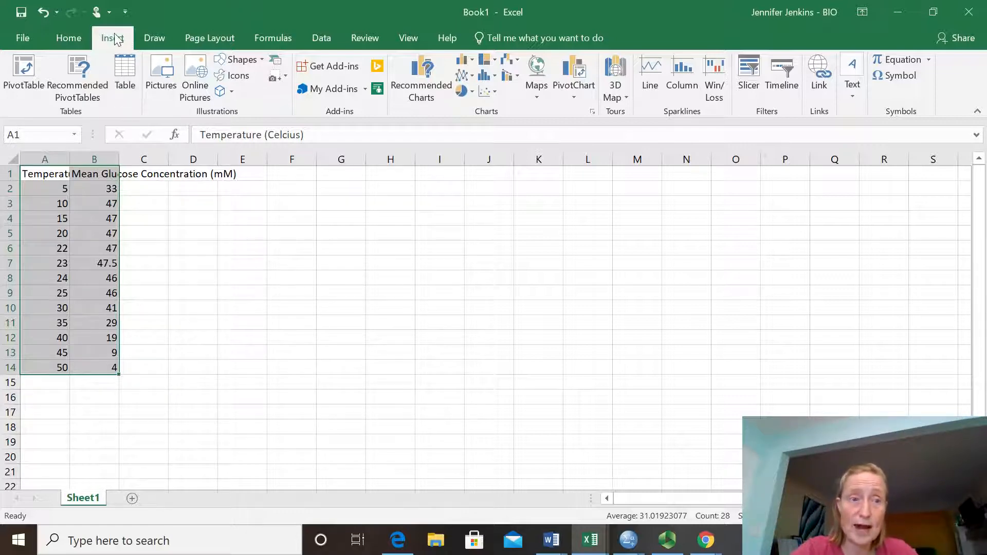
{"action": "left_click", "coordinate": [67, 37]}
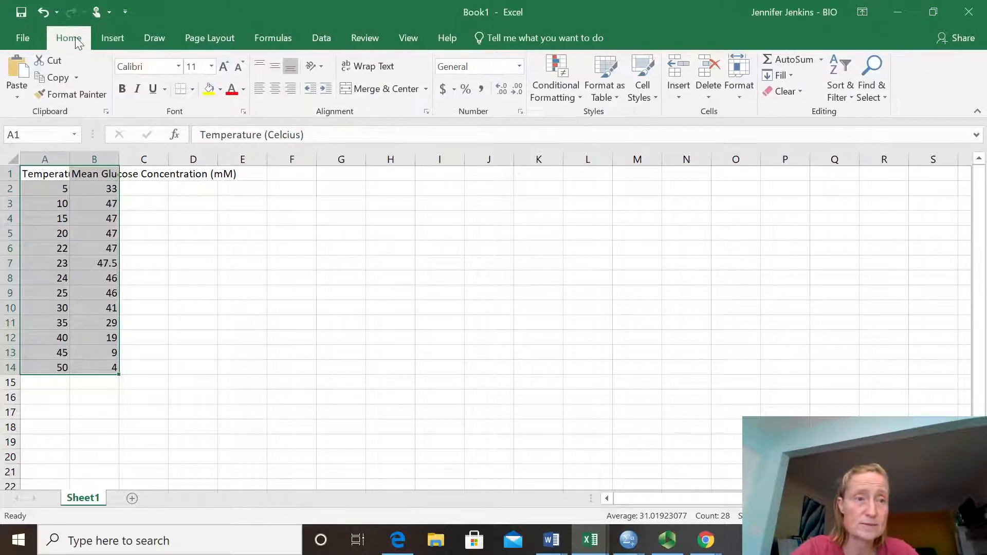
{"action": "left_click", "coordinate": [110, 39]}
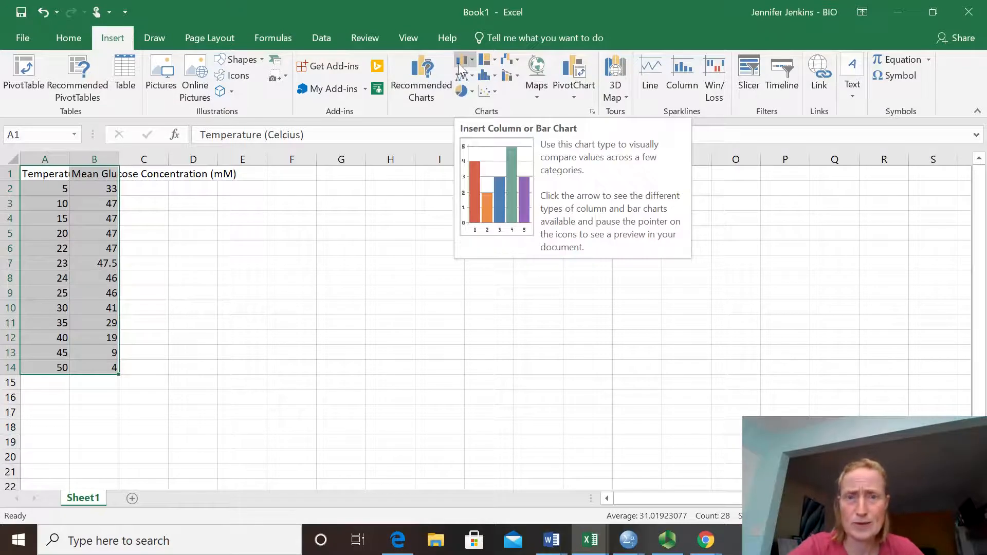
{"action": "left_click", "coordinate": [493, 92]}
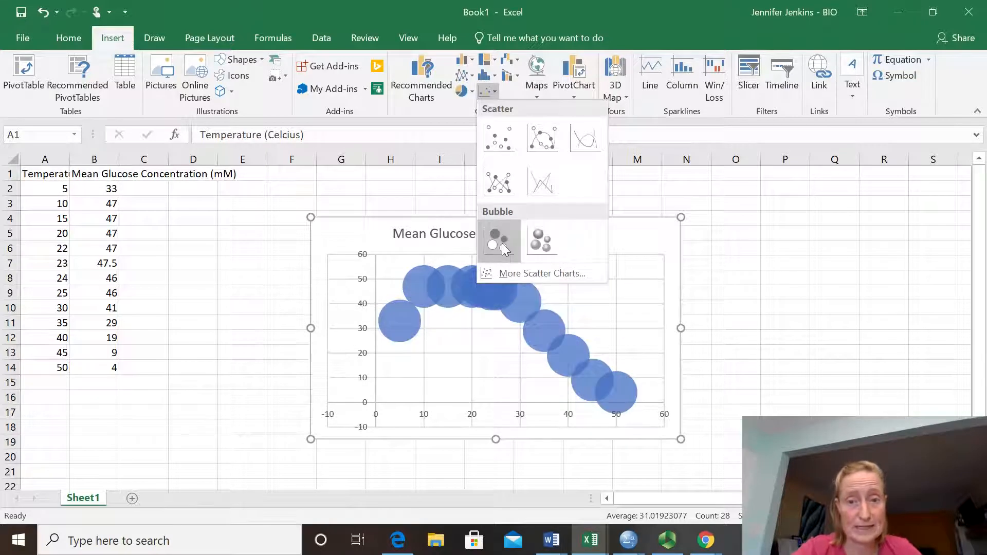
{"action": "left_click", "coordinate": [535, 144]}
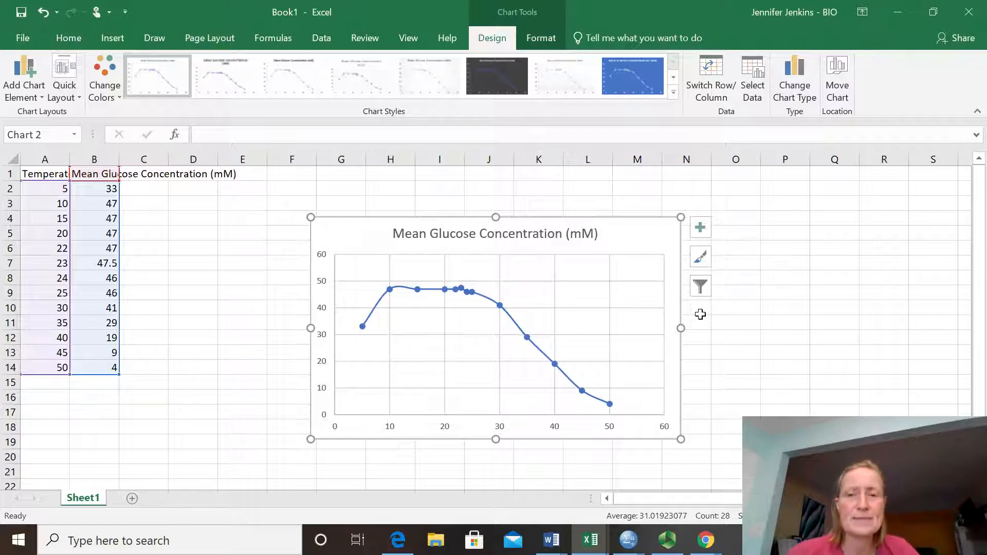
Step: Delete the chart's title and both its vertical and horizontal gridlines
{"action": "left_click", "coordinate": [572, 236]}
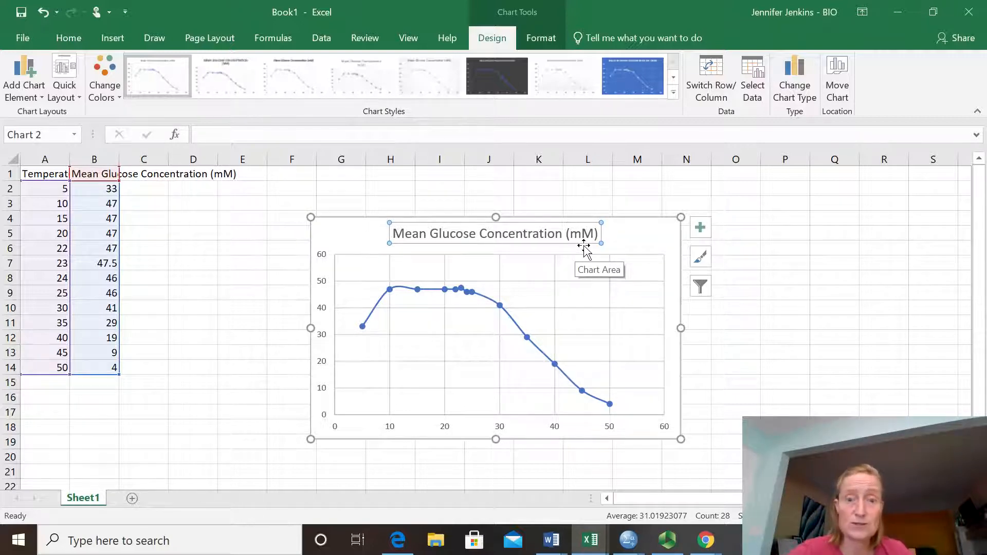
{"action": "key", "text": "Delete"}
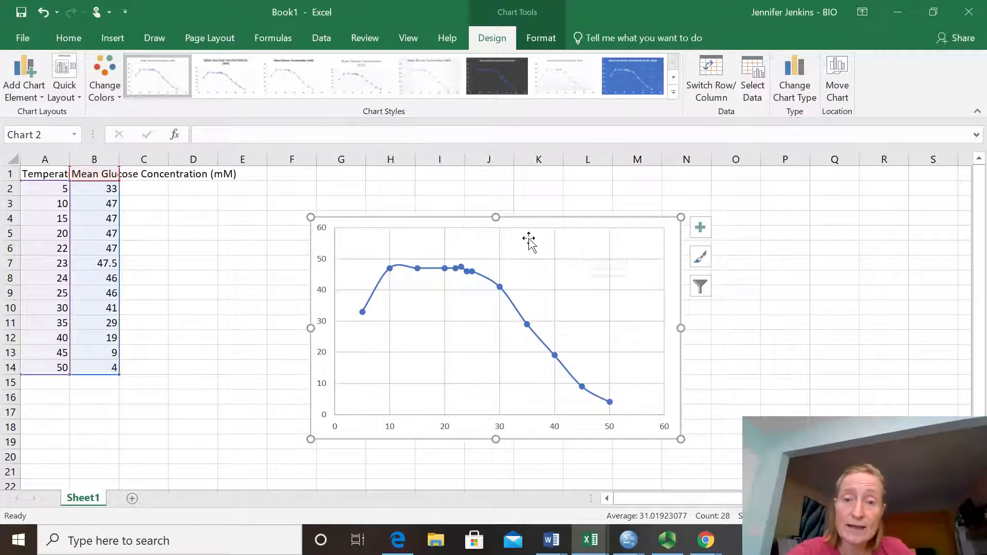
{"action": "left_click", "coordinate": [498, 254]}
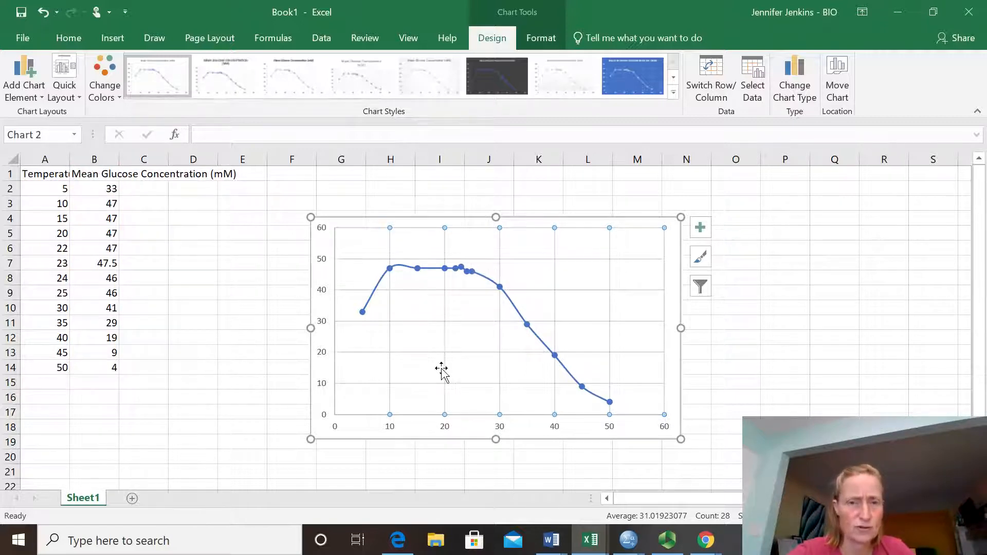
{"action": "key", "text": "Delete"}
{"action": "left_click", "coordinate": [368, 264]}
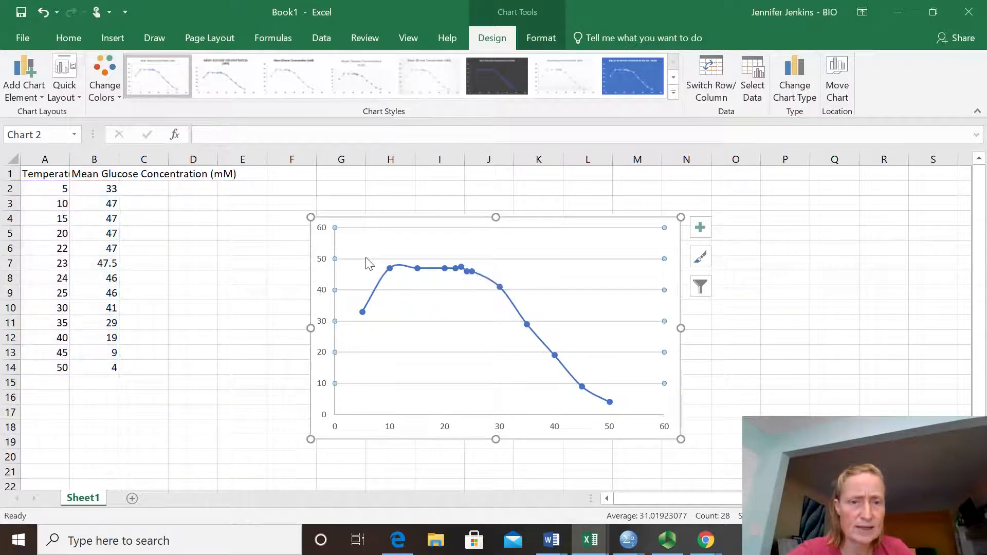
{"action": "key", "text": "Delete"}
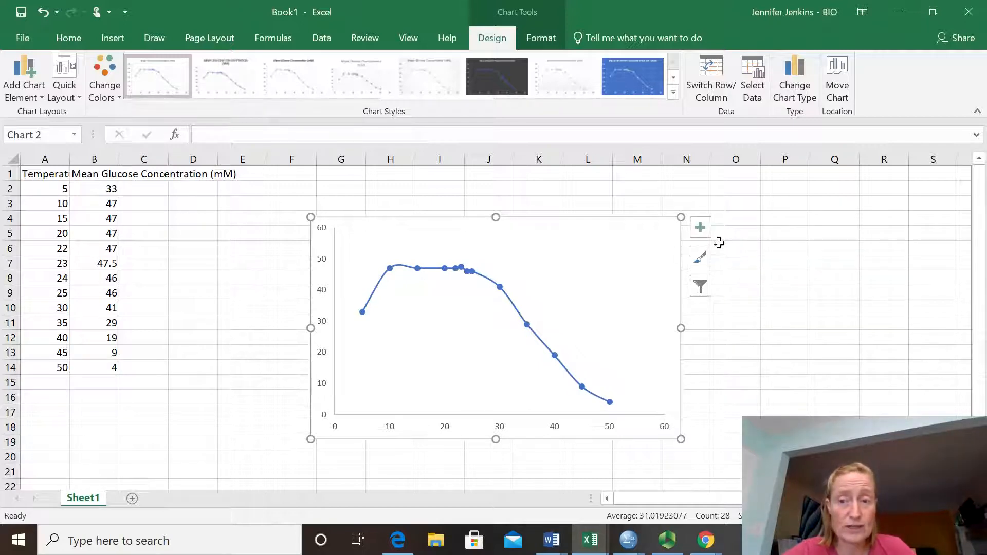
Step: Add axis titles to both axes of the scatter chart
{"action": "left_click", "coordinate": [703, 234]}
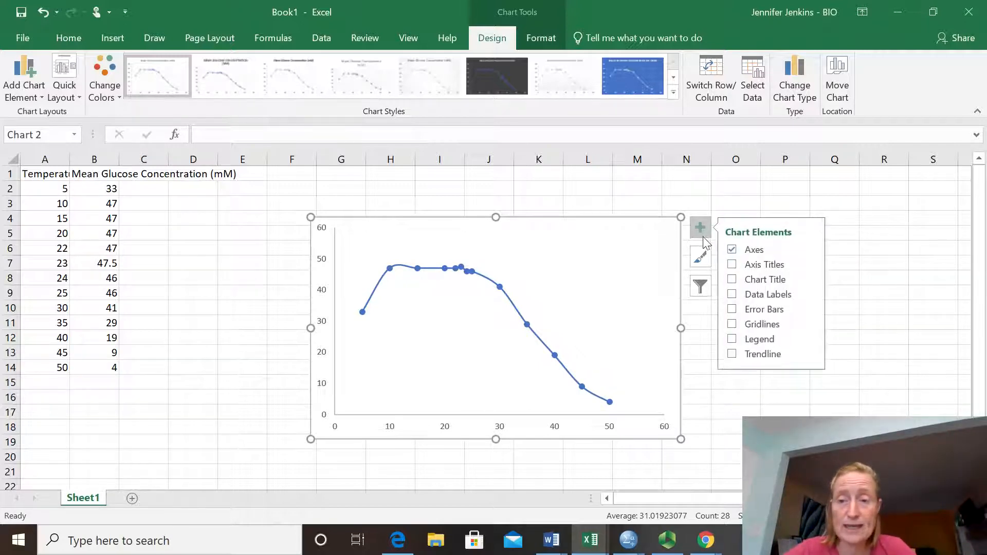
{"action": "left_click", "coordinate": [741, 264]}
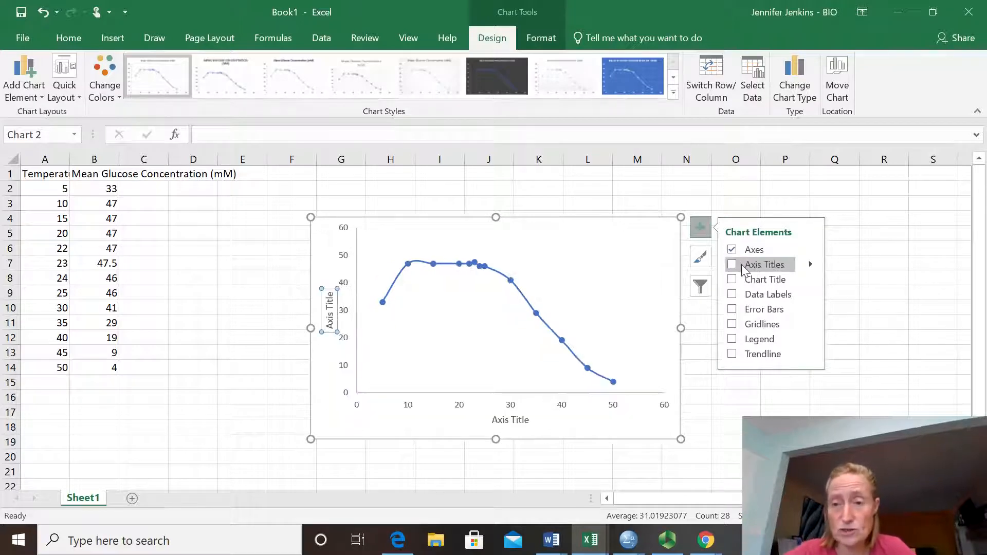
{"action": "left_click", "coordinate": [778, 263]}
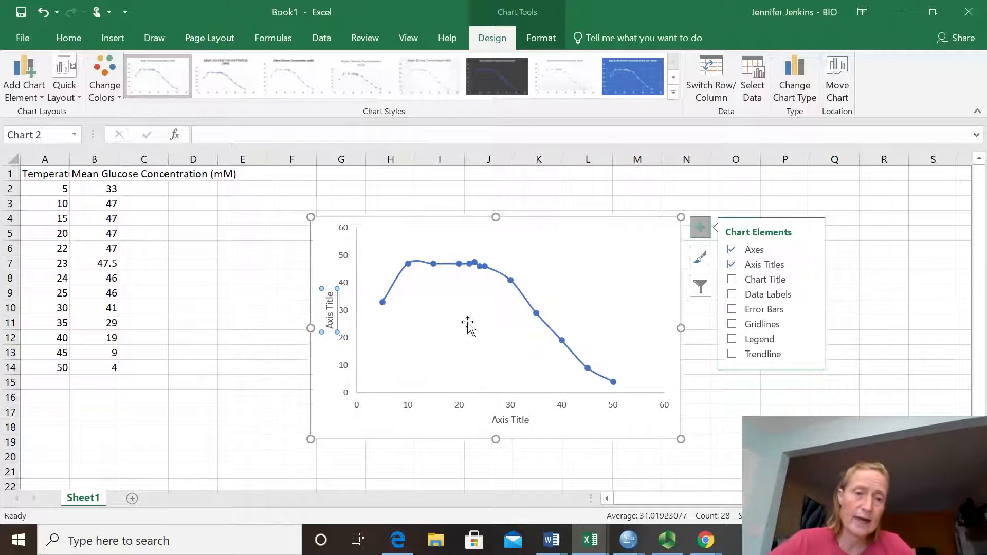
Step: Replace the vertical axis title's placeholder text with "Mean Glucose Concentration (mM)"
{"action": "left_click", "coordinate": [331, 311]}
{"action": "key", "text": "Delete"}
{"action": "key", "text": "Delete"}
{"action": "key", "text": "Delete"}
{"action": "key", "text": "Delete"}
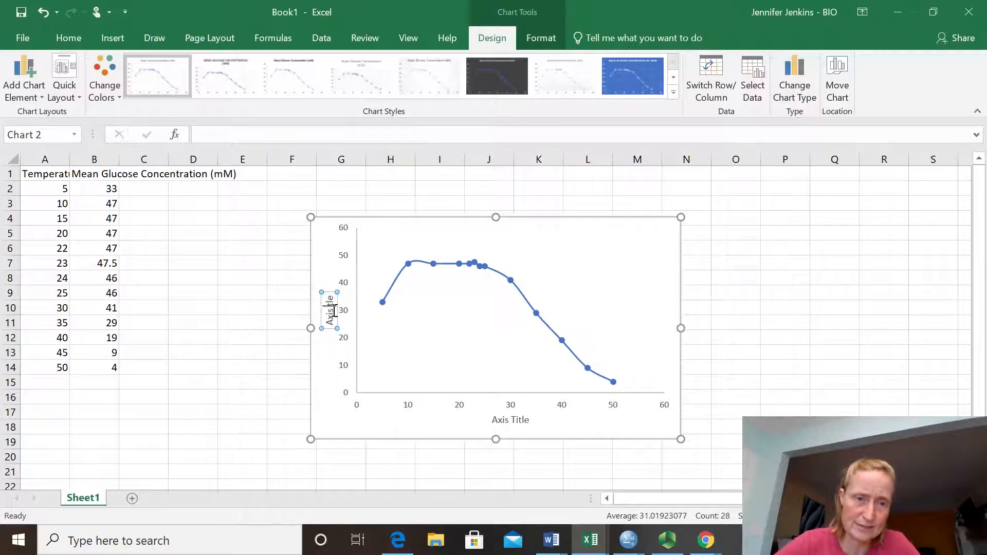
{"action": "key", "text": "BackSpace"}
{"action": "key", "text": "BackSpace"}
{"action": "key", "text": "BackSpace"}
{"action": "key", "text": "BackSpace"}
{"action": "key", "text": "BackSpace"}
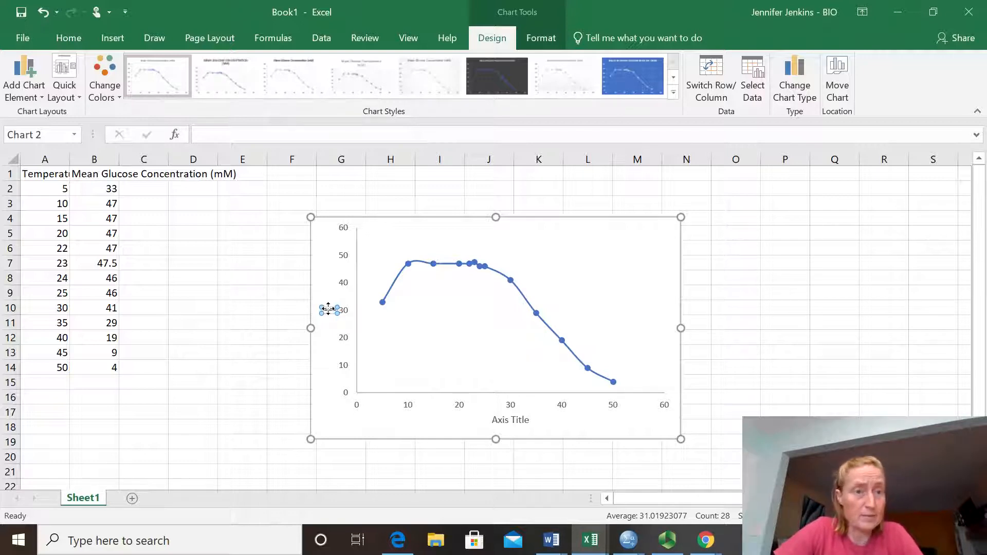
{"action": "type", "text": "Mean"}
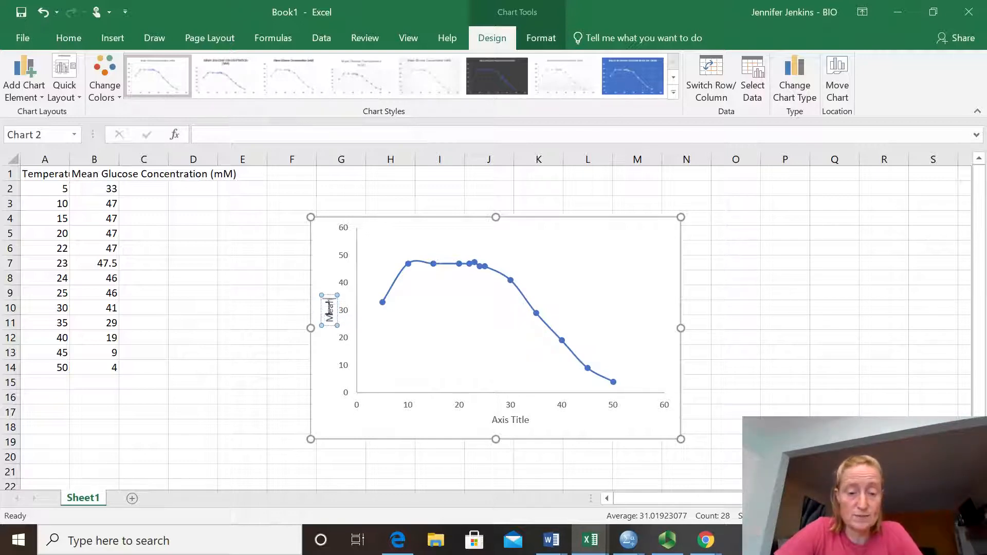
{"action": "type", "text": " Glucose Con"}
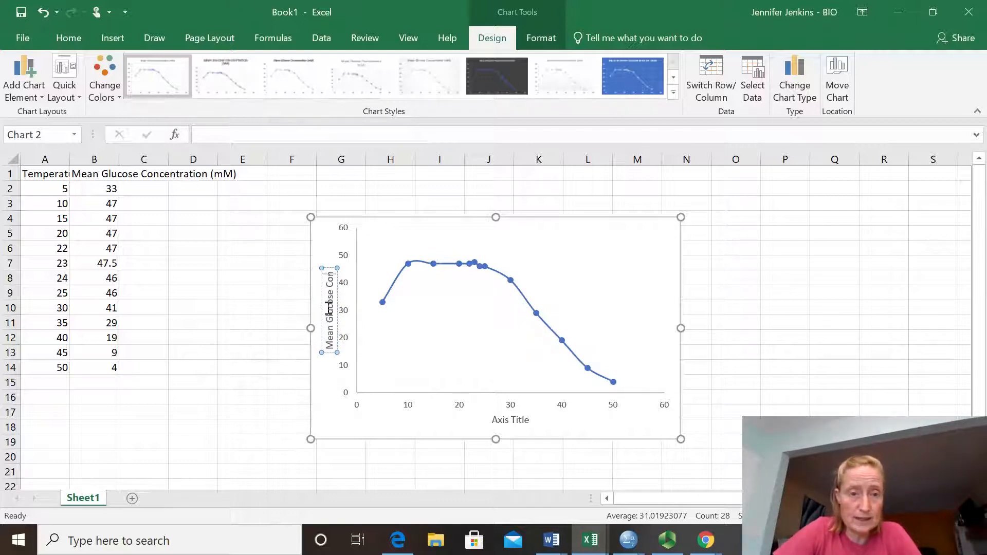
{"action": "type", "text": "centration"}
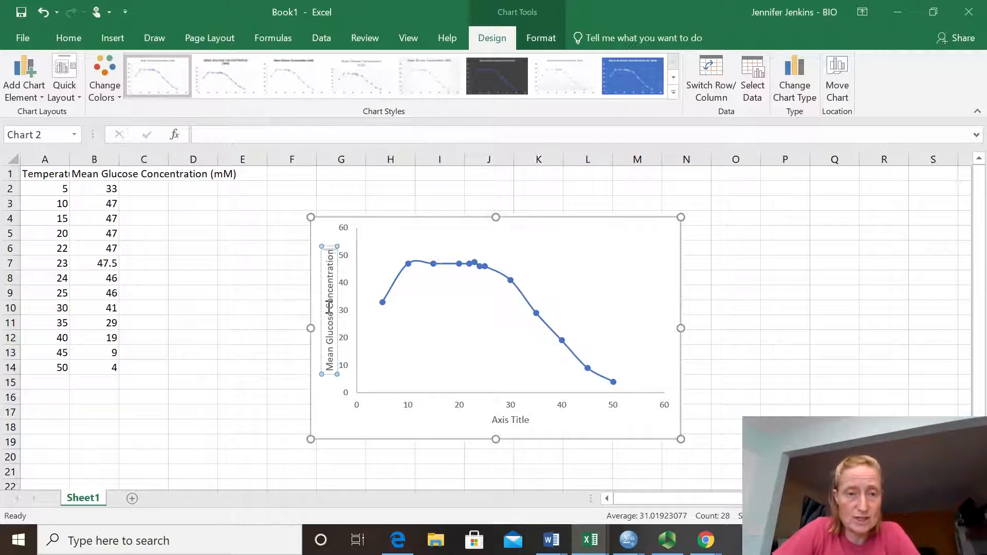
{"action": "type", "text": " (mM"}
{"action": "key", "text": "BackSpace"}
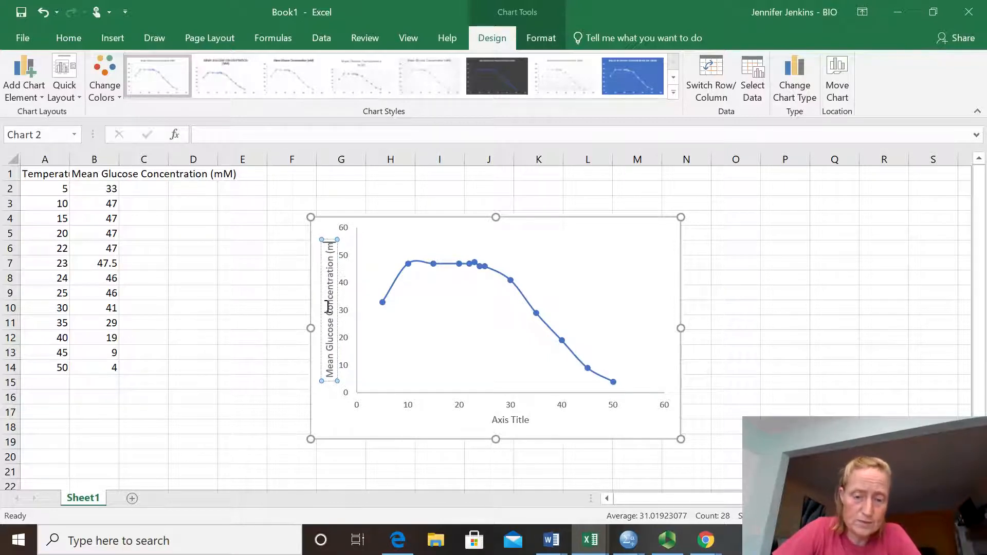
{"action": "type", "text": "m"}
{"action": "key", "text": "BackSpace"}
{"action": "type", "text": "M)"}
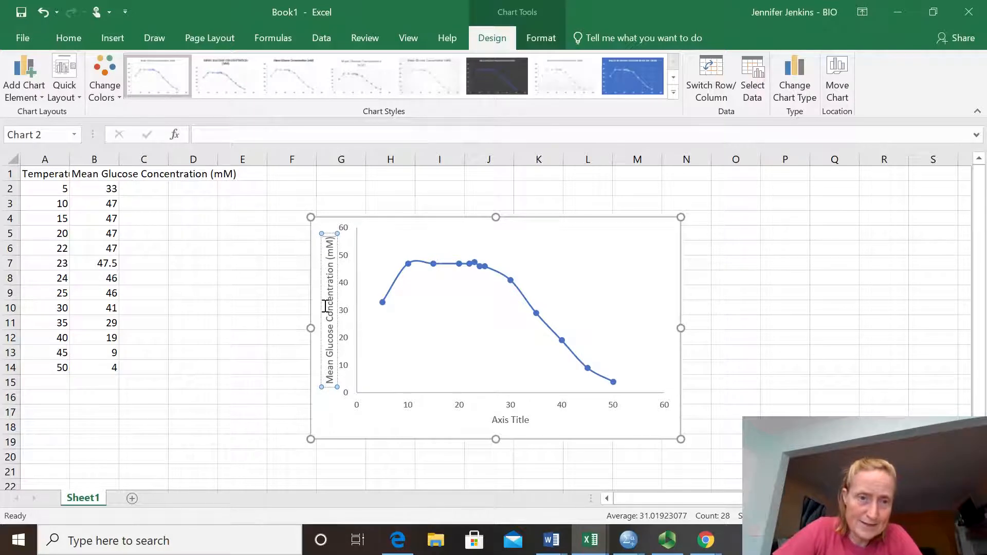
Step: Replace the horizontal axis title's placeholder text with "Temperature (Celcius)"
{"action": "left_click", "coordinate": [499, 420]}
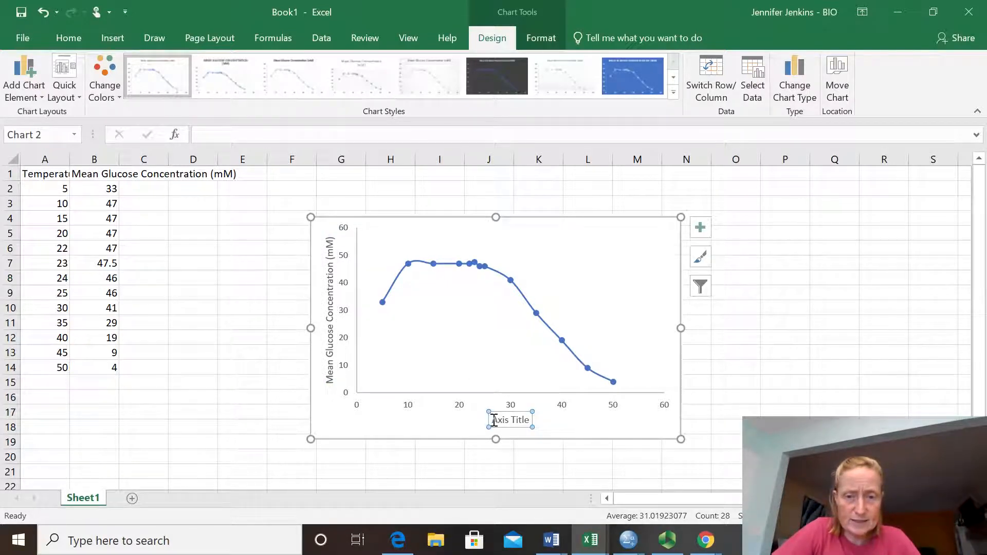
{"action": "left_click_drag", "start_coordinate": [491, 420], "coordinate": [530, 417]}
{"action": "type", "text": "Temper"}
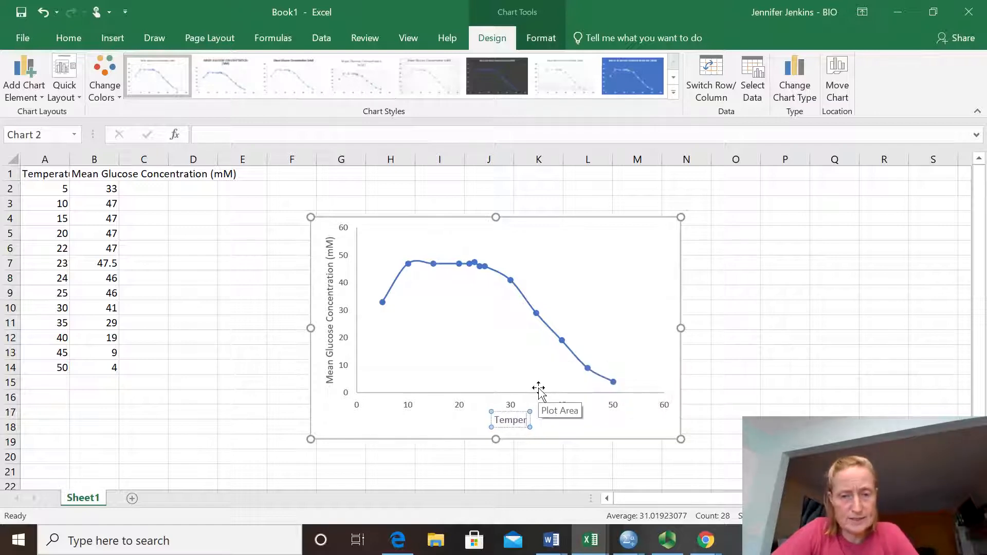
{"action": "type", "text": "ature (C"}
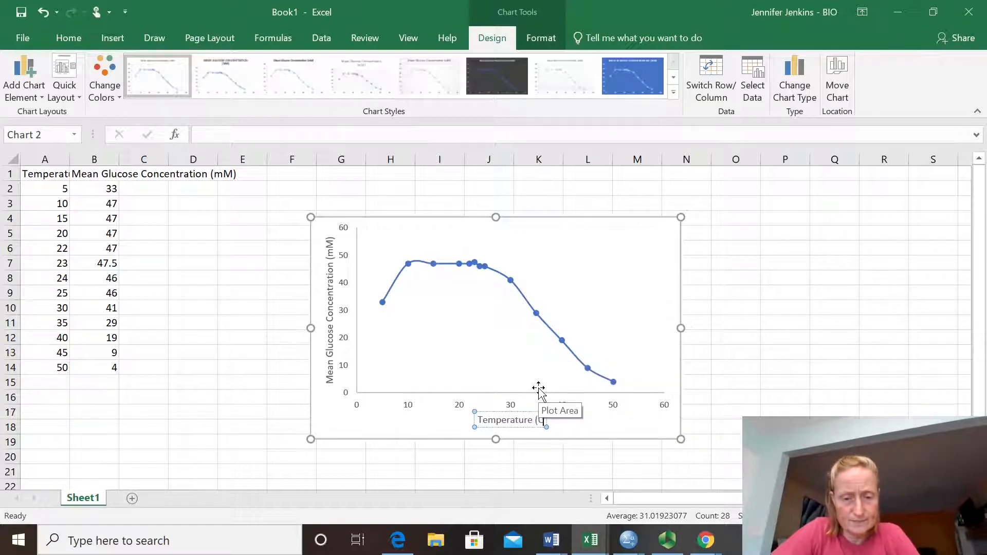
{"action": "type", "text": "elcu"}
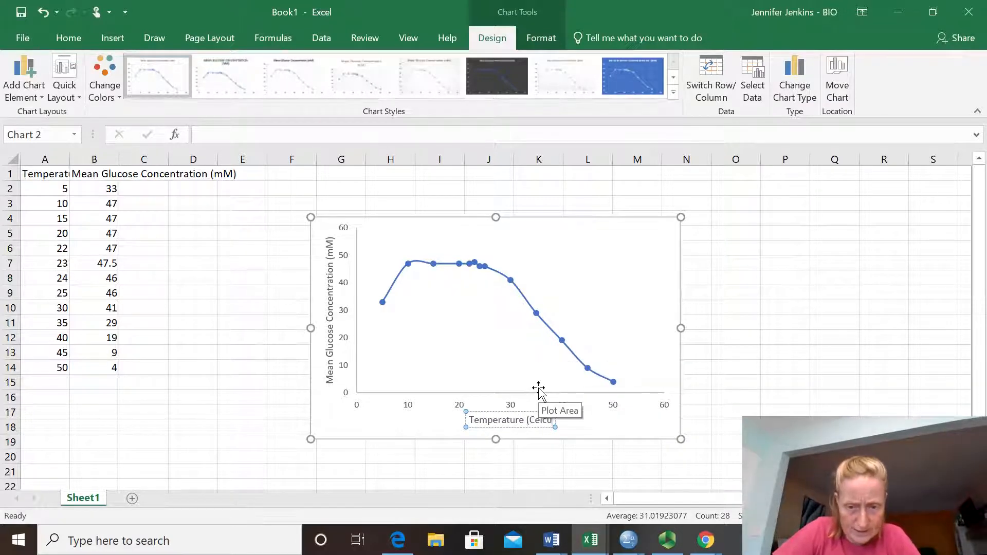
{"action": "type", "text": "is)"}
{"action": "key", "text": "BackSpace"}
{"action": "key", "text": "BackSpace"}
{"action": "key", "text": "BackSpace"}
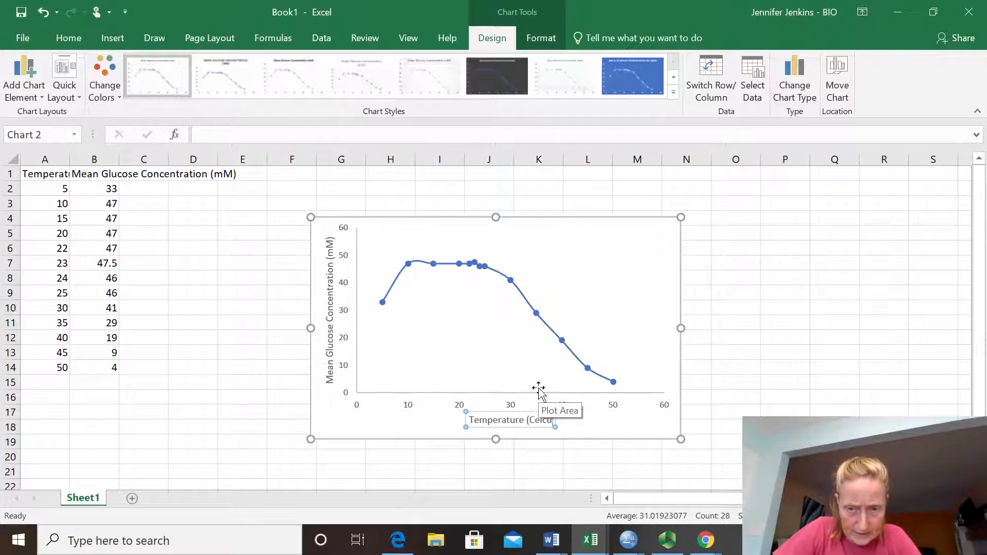
{"action": "type", "text": "us)"}
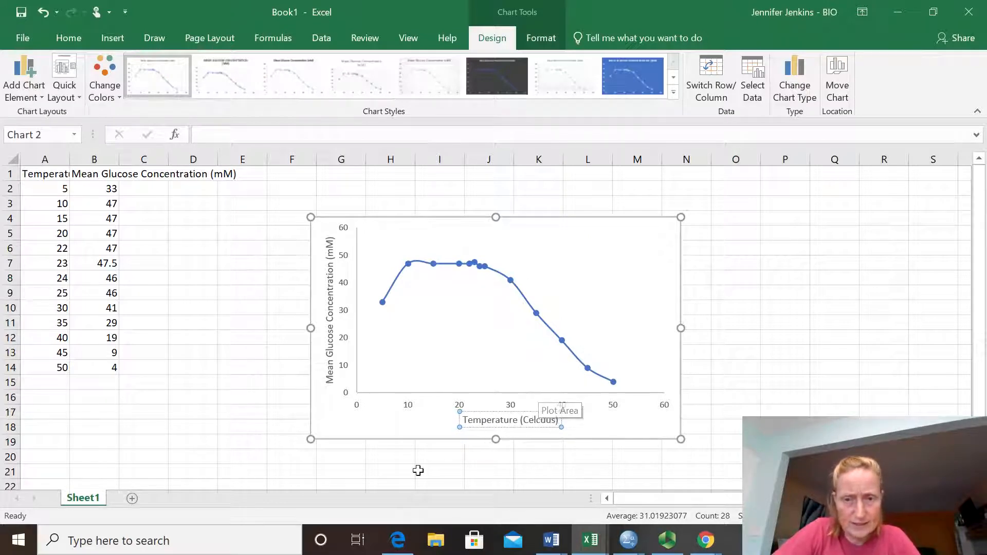
{"action": "key", "text": "Left"}
{"action": "key", "text": "Left"}
{"action": "type", "text": "i"}
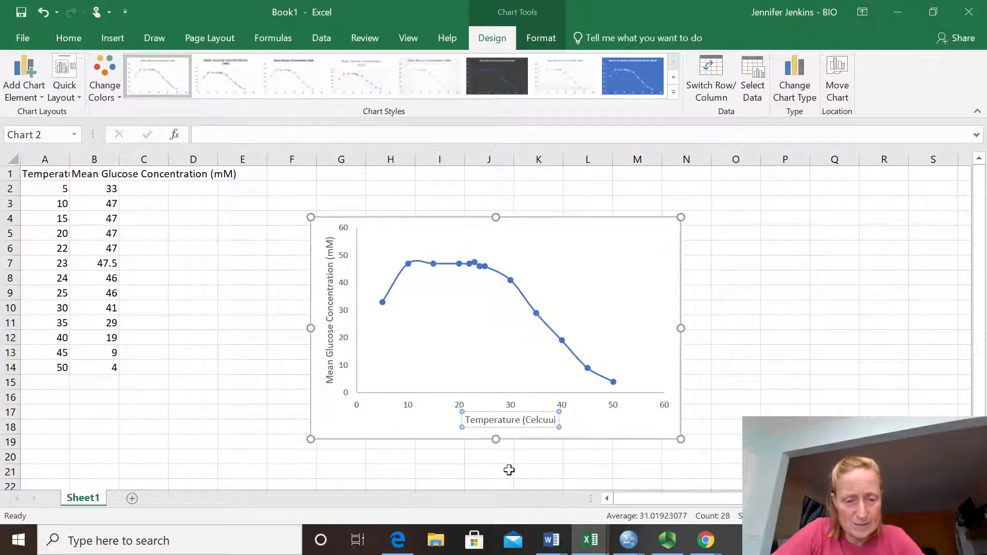
{"action": "key", "text": "End"}
{"action": "key", "text": "BackSpace"}
{"action": "key", "text": "BackSpace"}
{"action": "key", "text": "BackSpace"}
{"action": "key", "text": "BackSpace"}
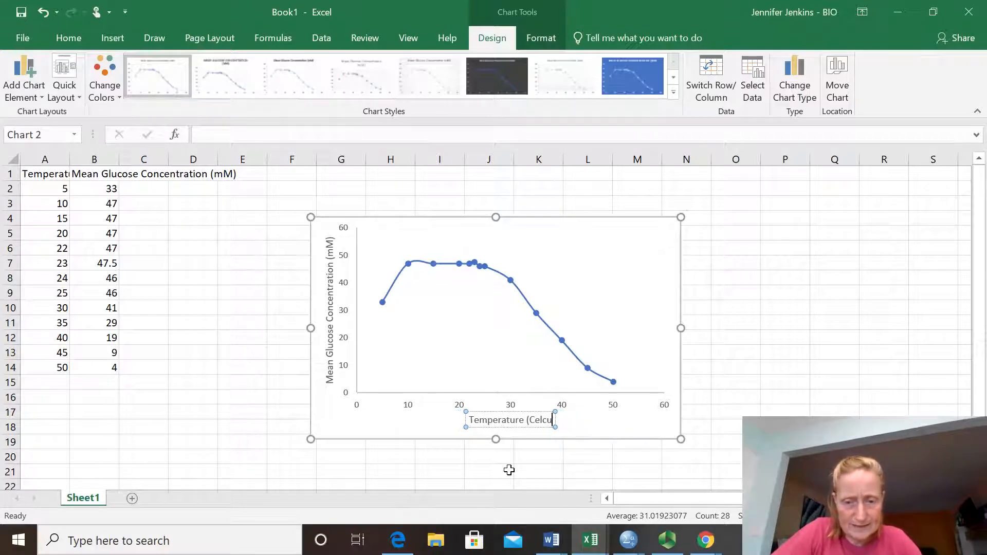
{"action": "type", "text": "is)"}
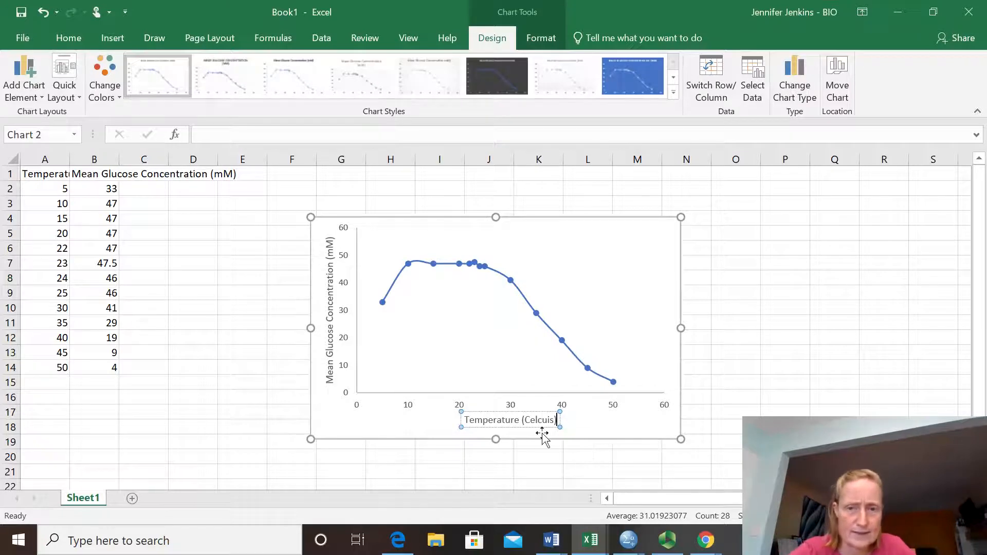
{"action": "key", "text": "BackSpace"}
{"action": "key", "text": "BackSpace"}
{"action": "key", "text": "BackSpace"}
{"action": "key", "text": "BackSpace"}
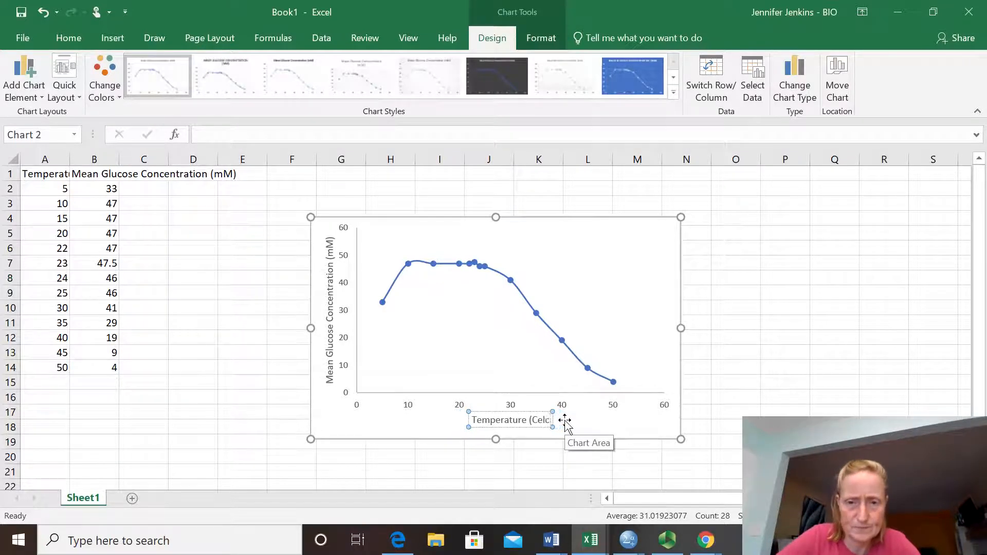
{"action": "type", "text": "ius"}
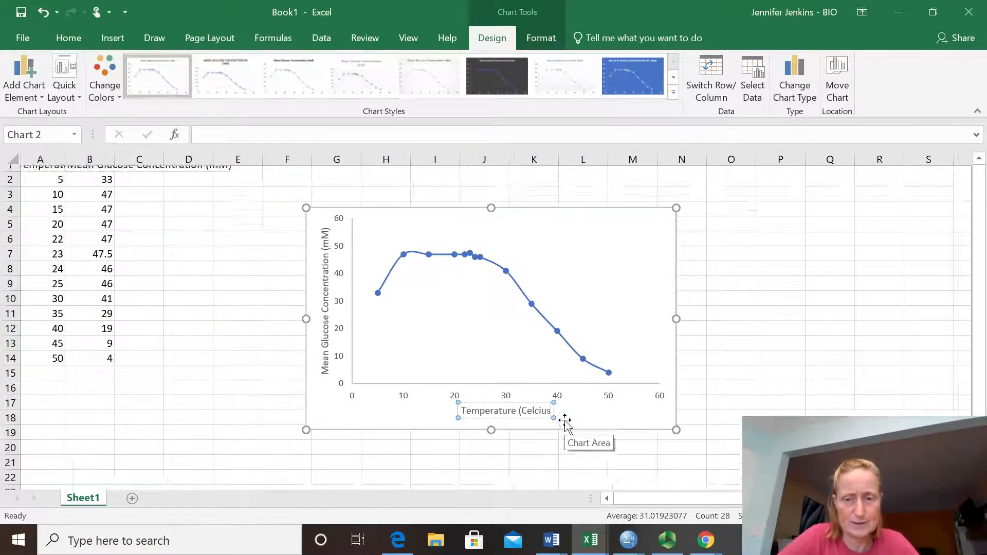
{"action": "type", "text": ")"}
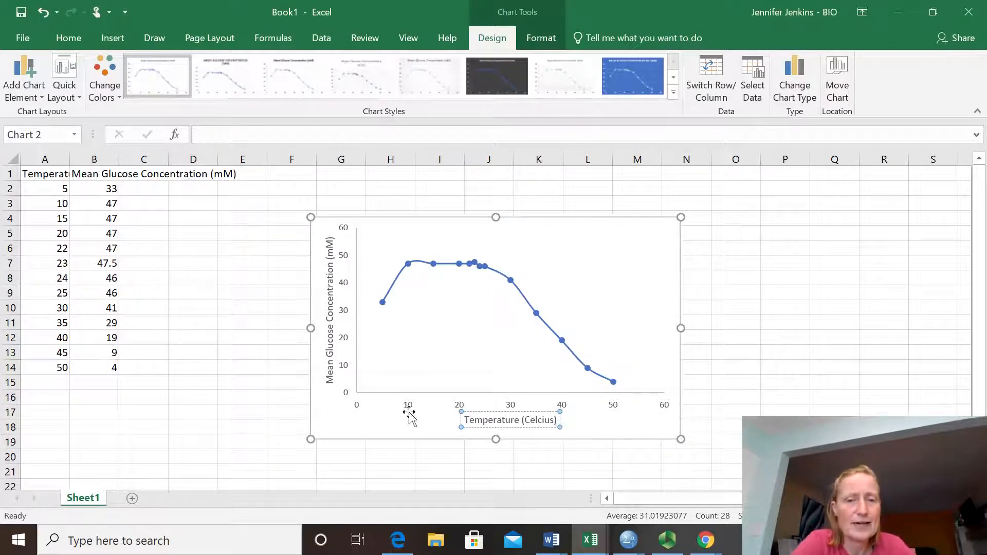
{"action": "left_click", "coordinate": [488, 456]}
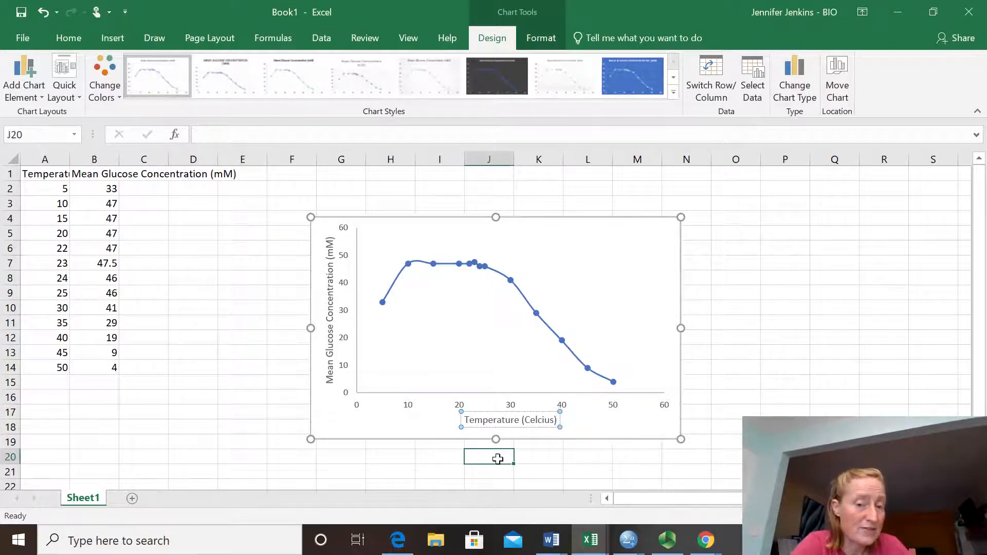
Step: Set the font size of the chart's horizontal axis title to 12
{"action": "left_click", "coordinate": [474, 421]}
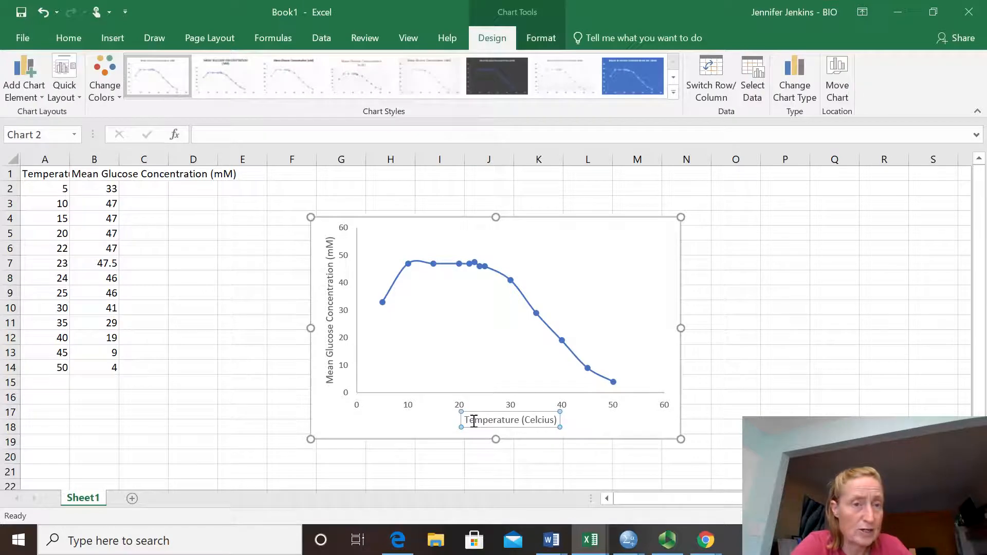
{"action": "left_click", "coordinate": [73, 36]}
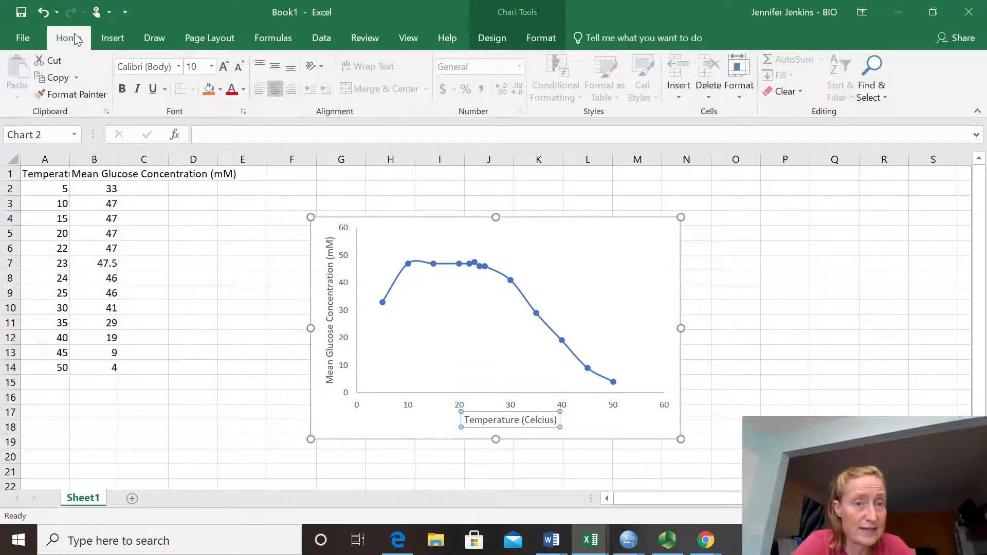
{"action": "left_click", "coordinate": [211, 67]}
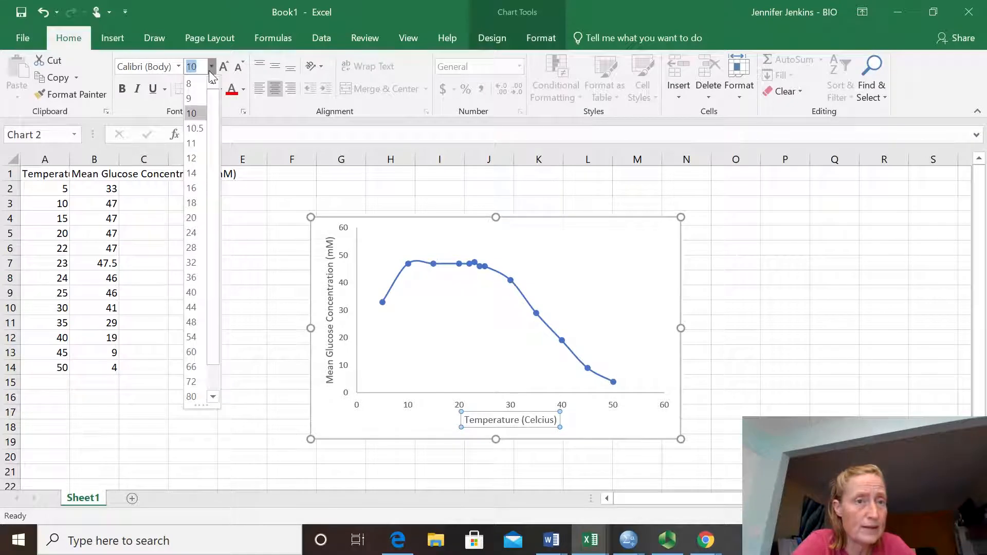
{"action": "left_click", "coordinate": [194, 159]}
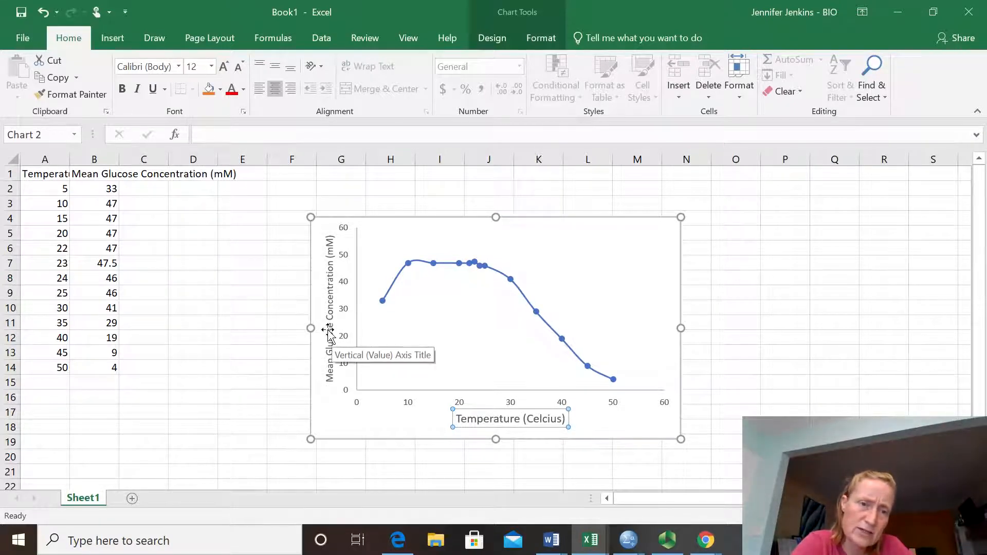
Step: Set the font size of the chart's vertical axis title to 11 and deselect the chart
{"action": "left_click", "coordinate": [329, 333]}
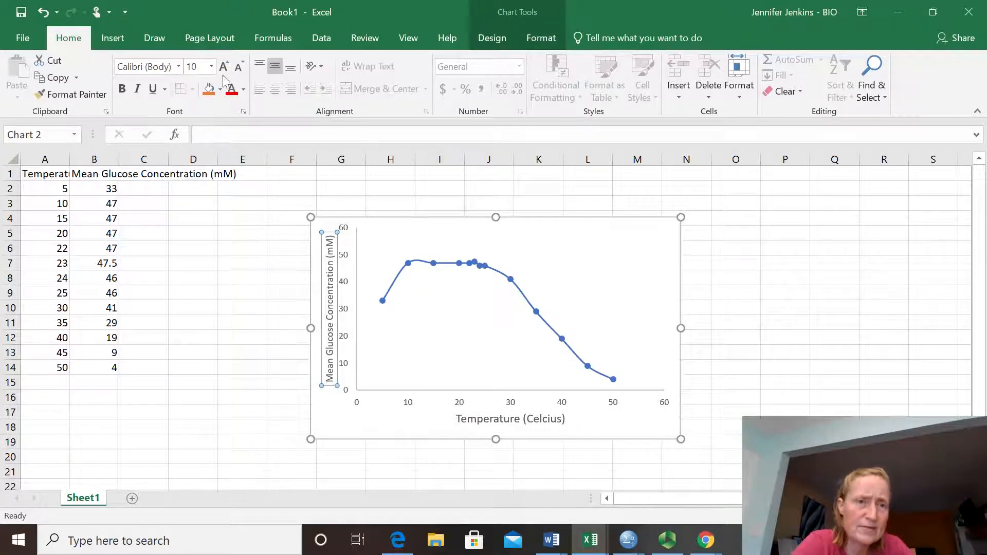
{"action": "left_click", "coordinate": [211, 66]}
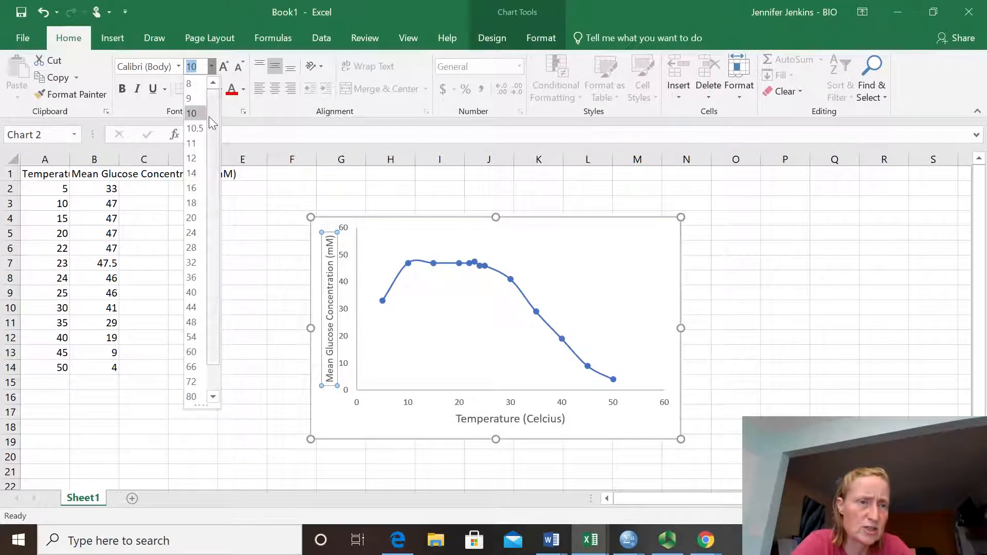
{"action": "left_click", "coordinate": [196, 149]}
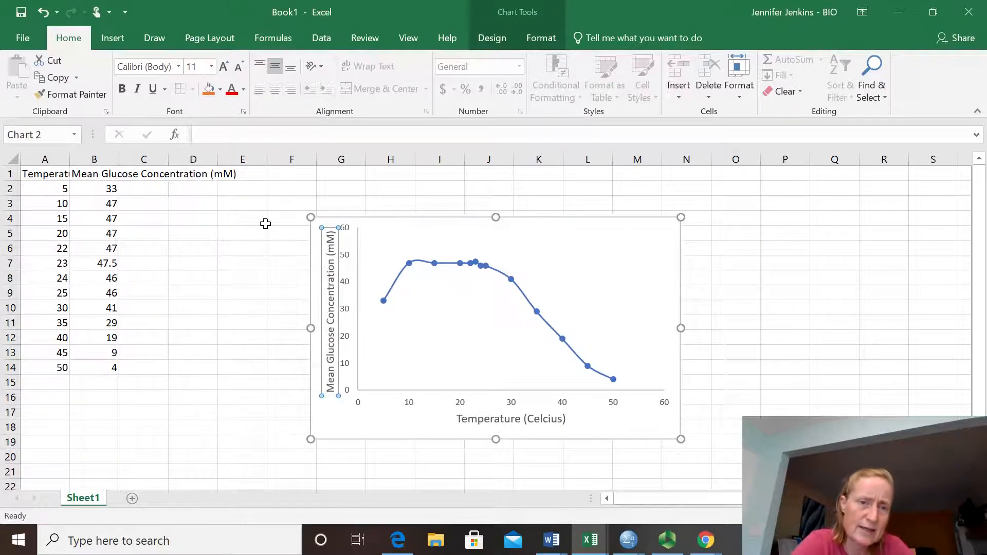
{"action": "left_click", "coordinate": [395, 470]}
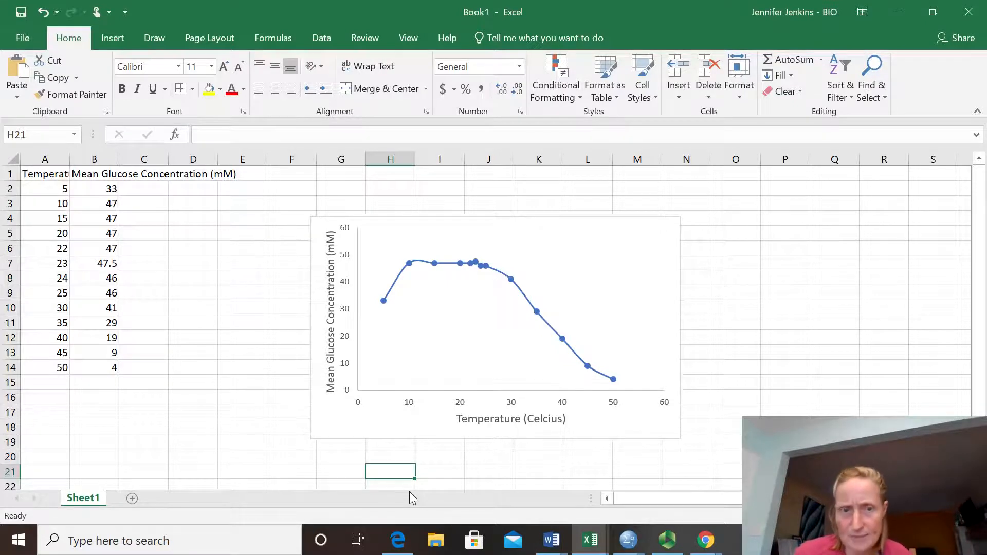
{"action": "left_click", "coordinate": [335, 420]}
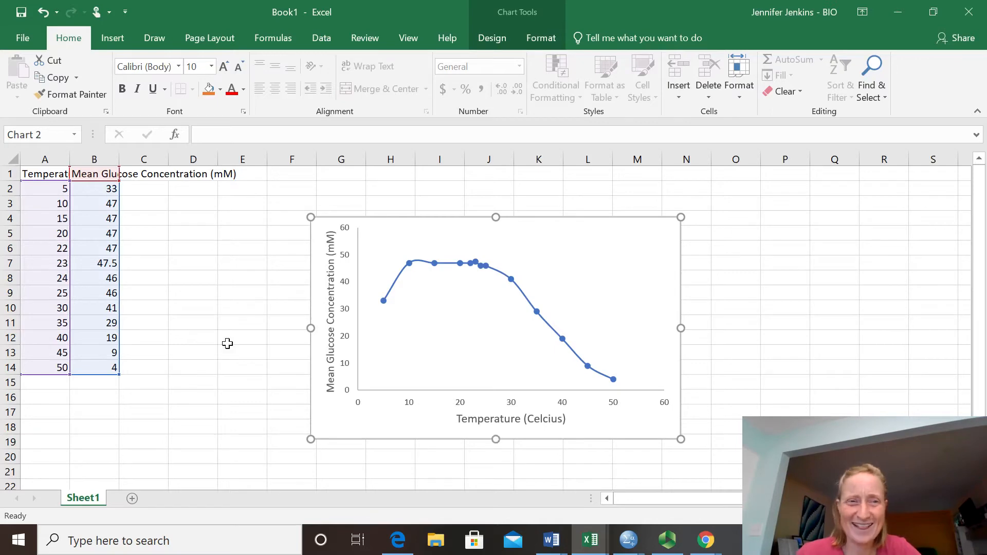
{"action": "left_click", "coordinate": [598, 546]}
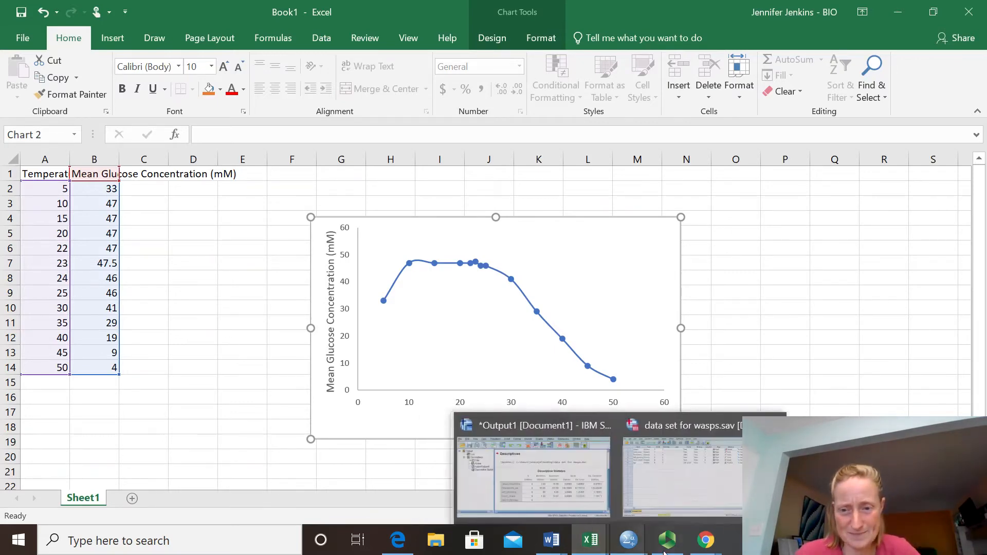